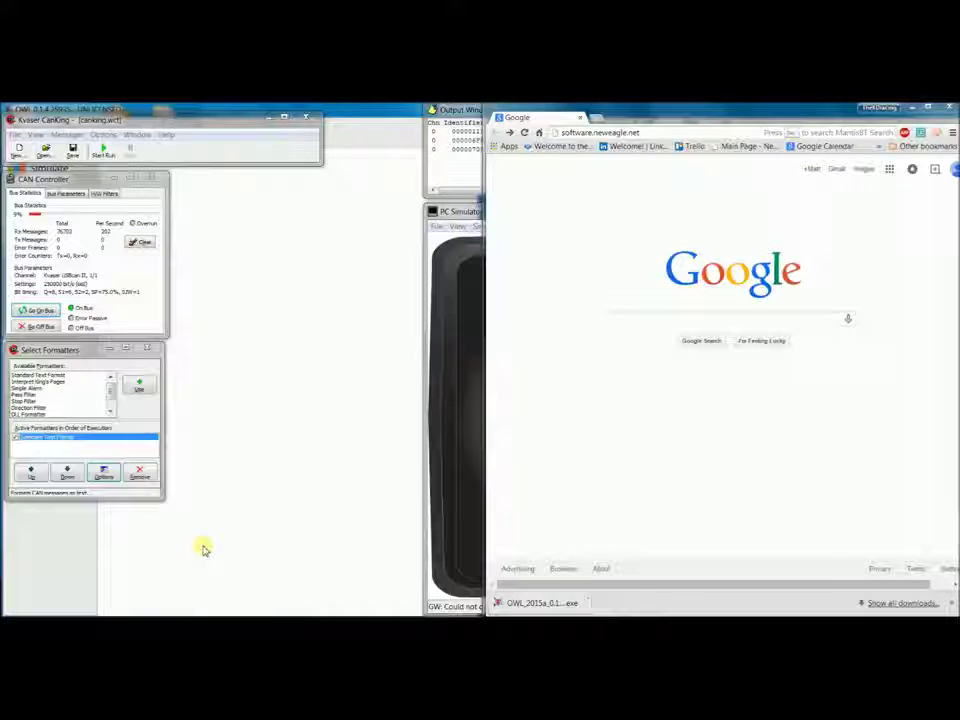
Step: Go to software.neweagle.net, switch the project to OWL and download the OWL installer from its downloads page
left_click(652, 136)
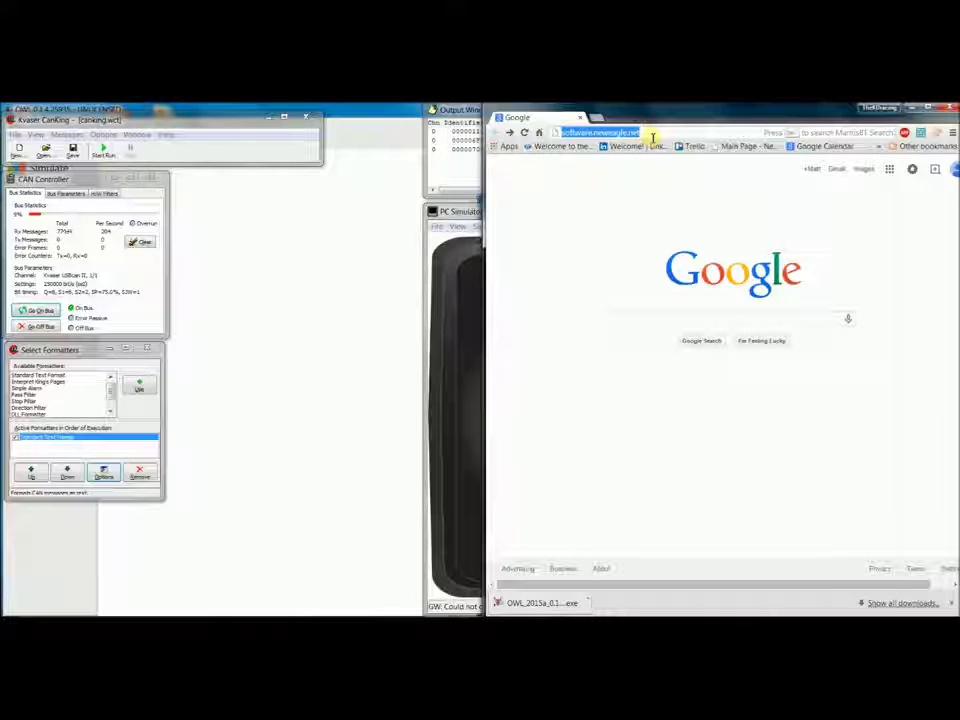
key("Return")
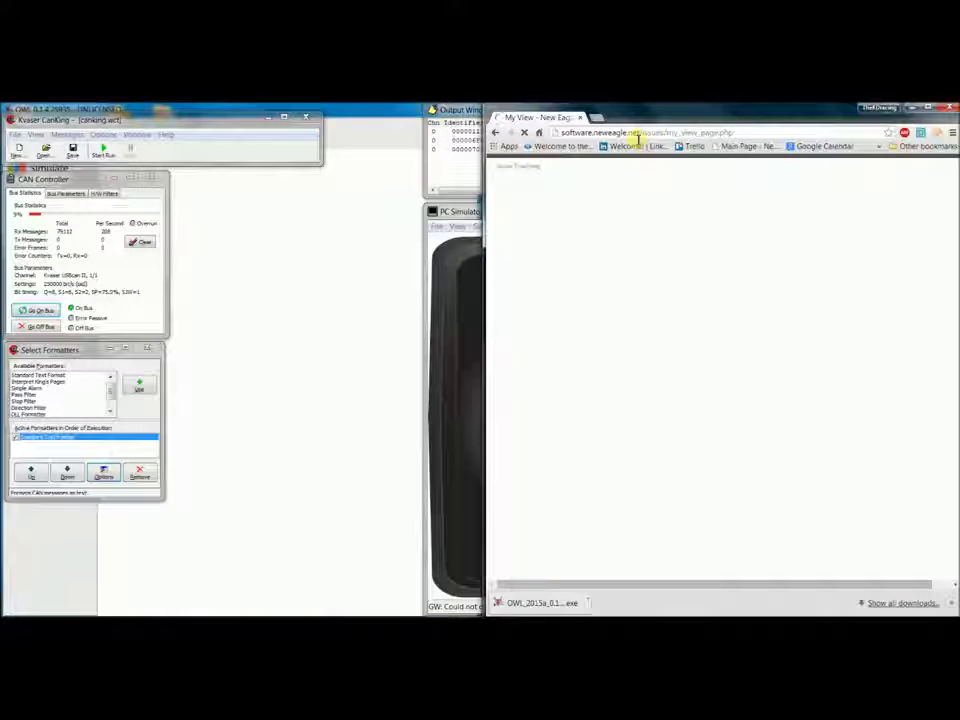
left_click(834, 210)
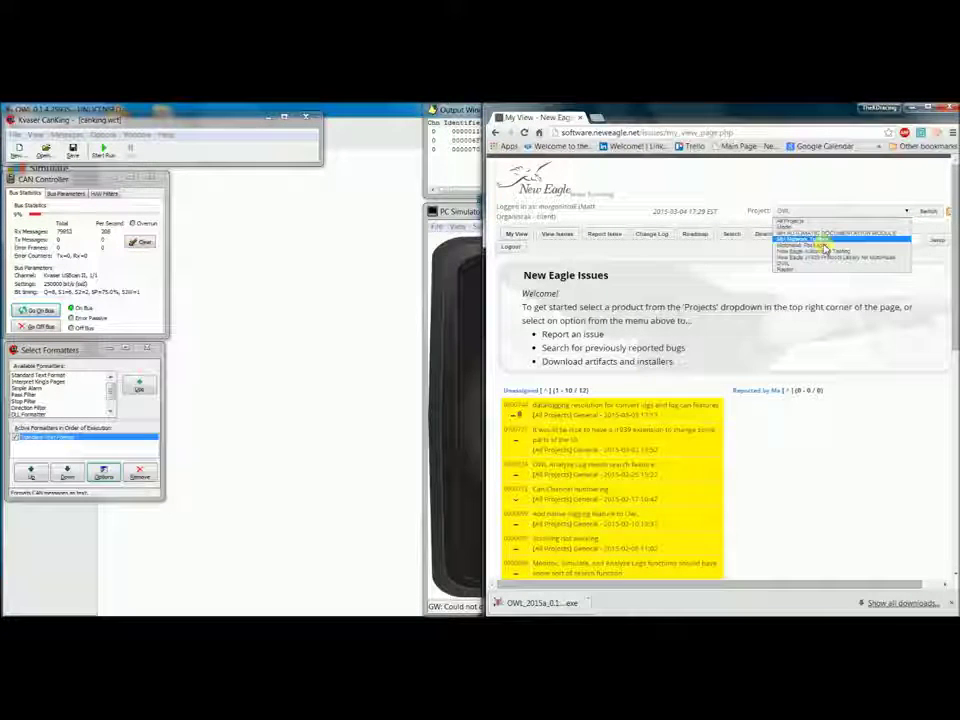
left_click(819, 260)
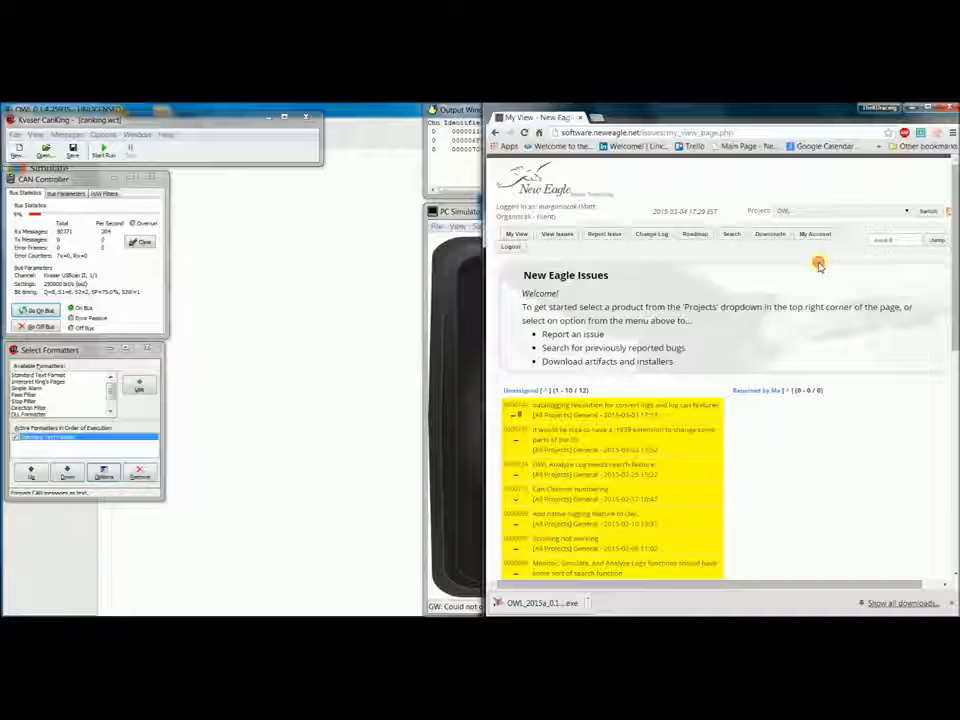
left_click(770, 236)
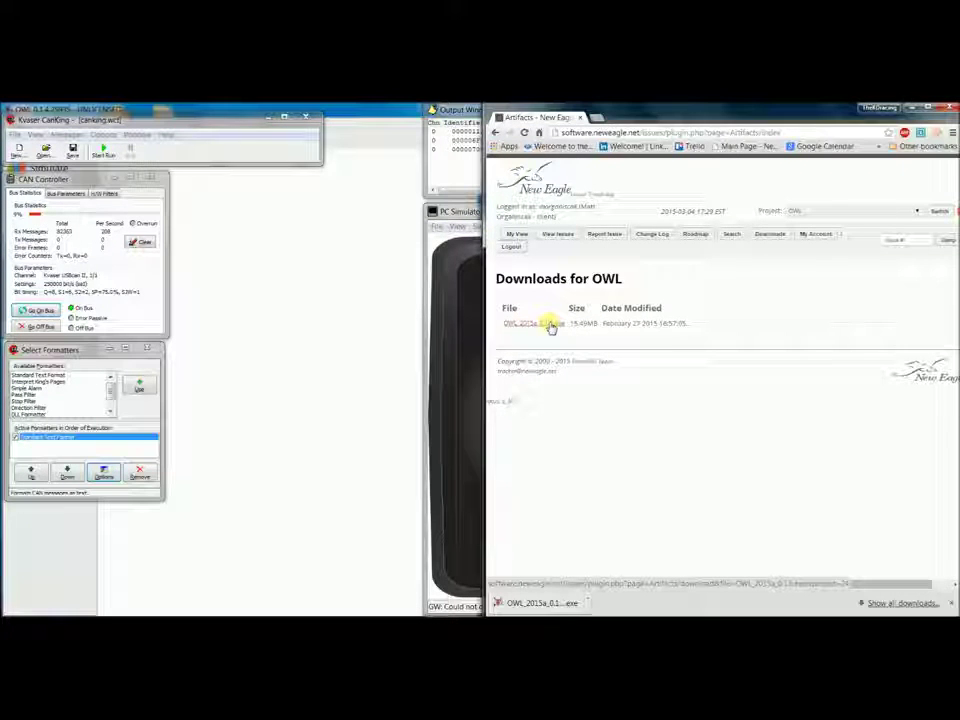
left_click(550, 327)
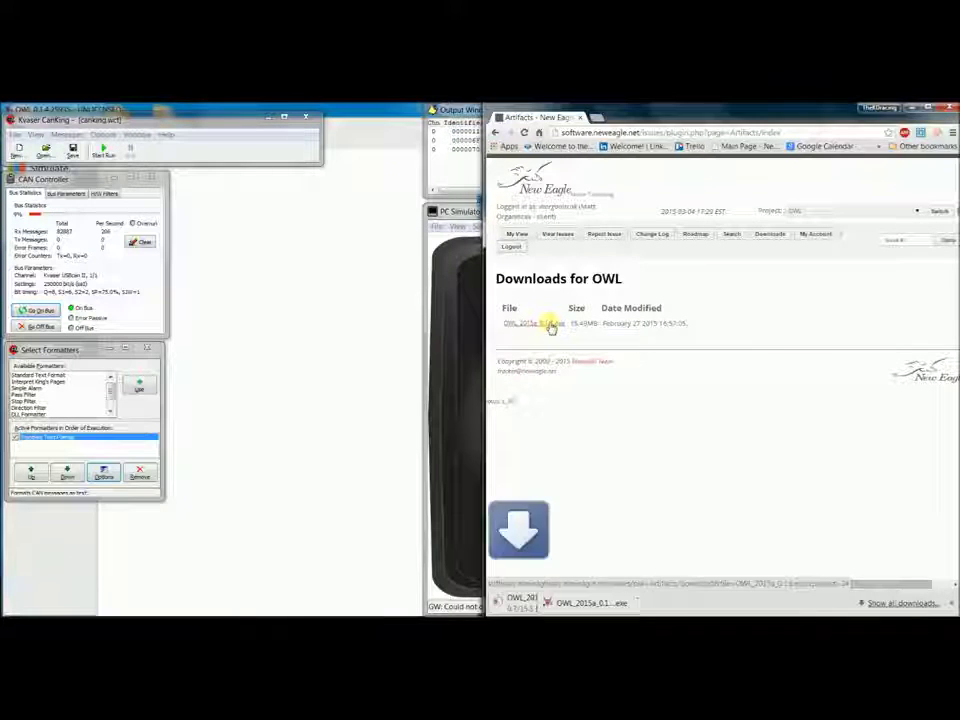
Step: Switch to OWL, load DL Simple.dbc for monitoring and expand the Gauges message signals
left_click(467, 258)
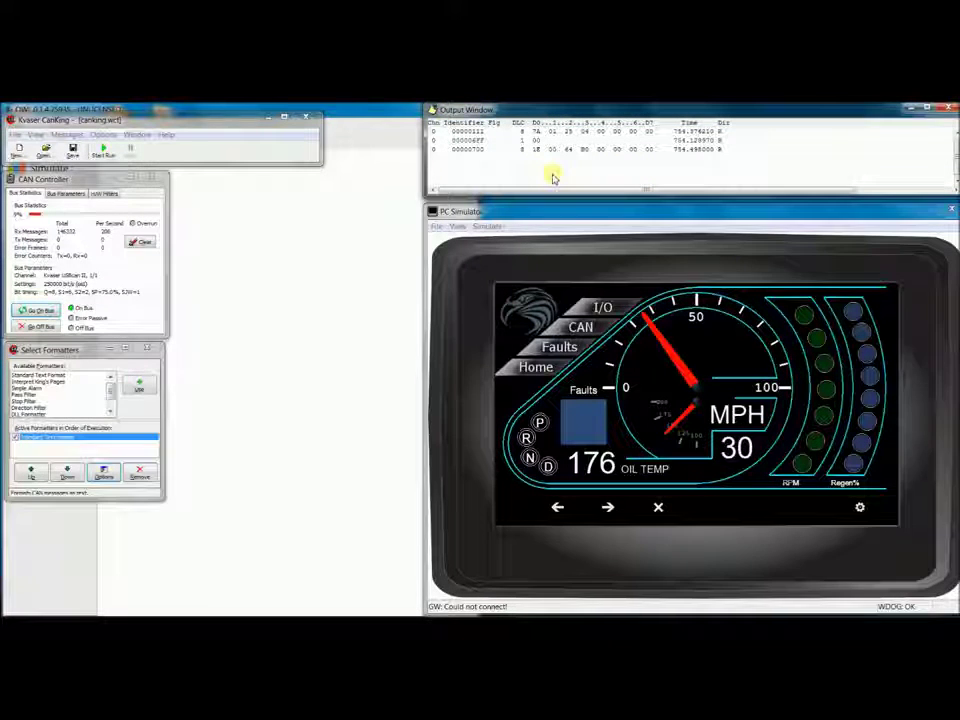
left_click(400, 431)
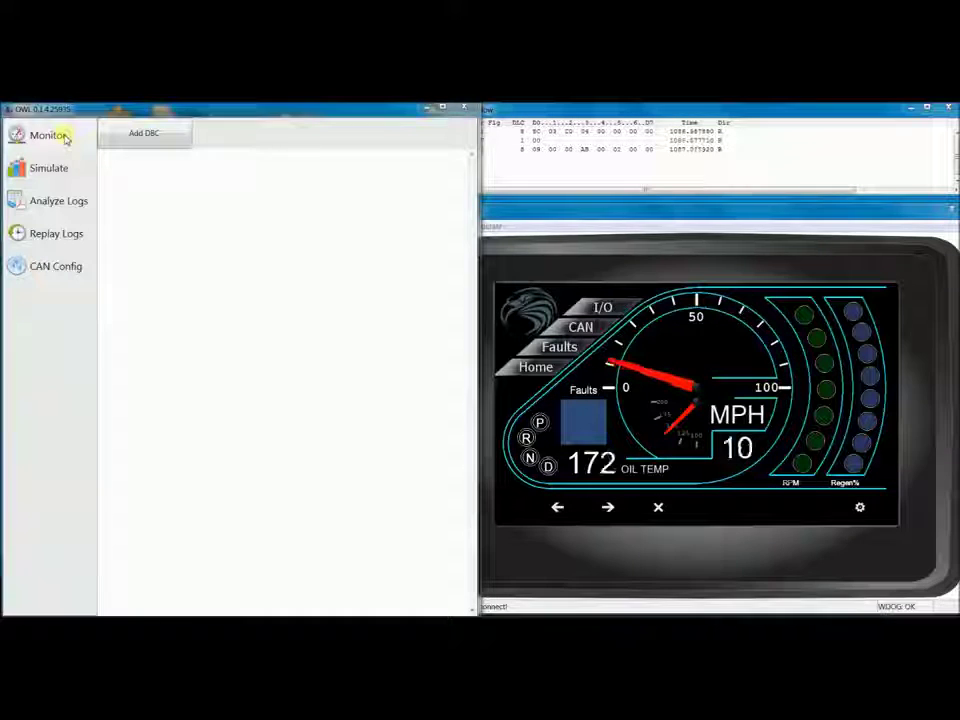
left_click(66, 136)
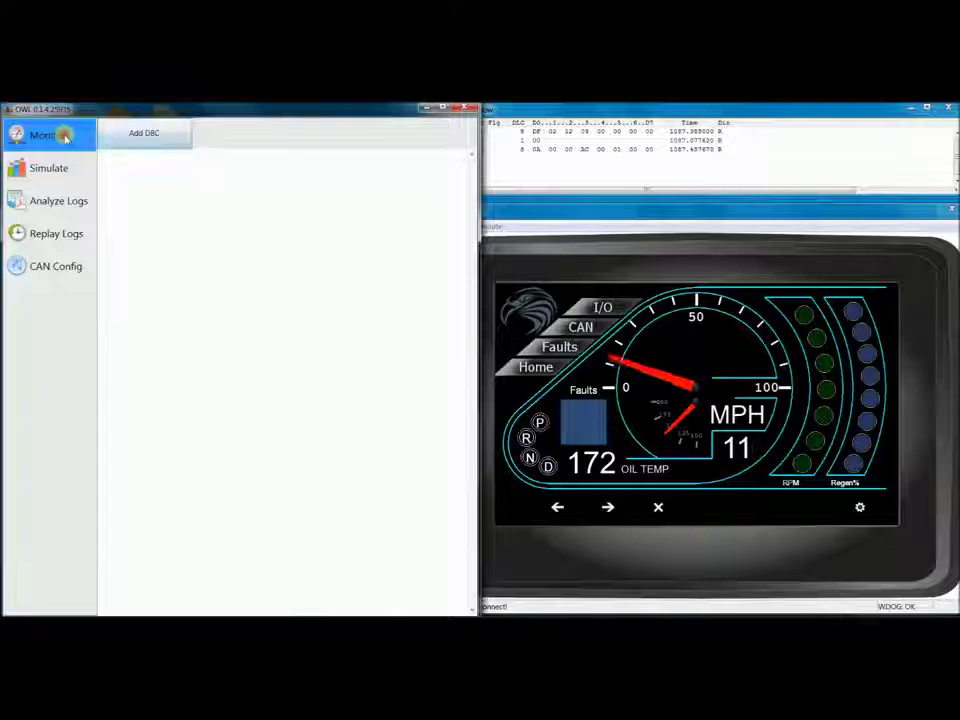
left_click(148, 136)
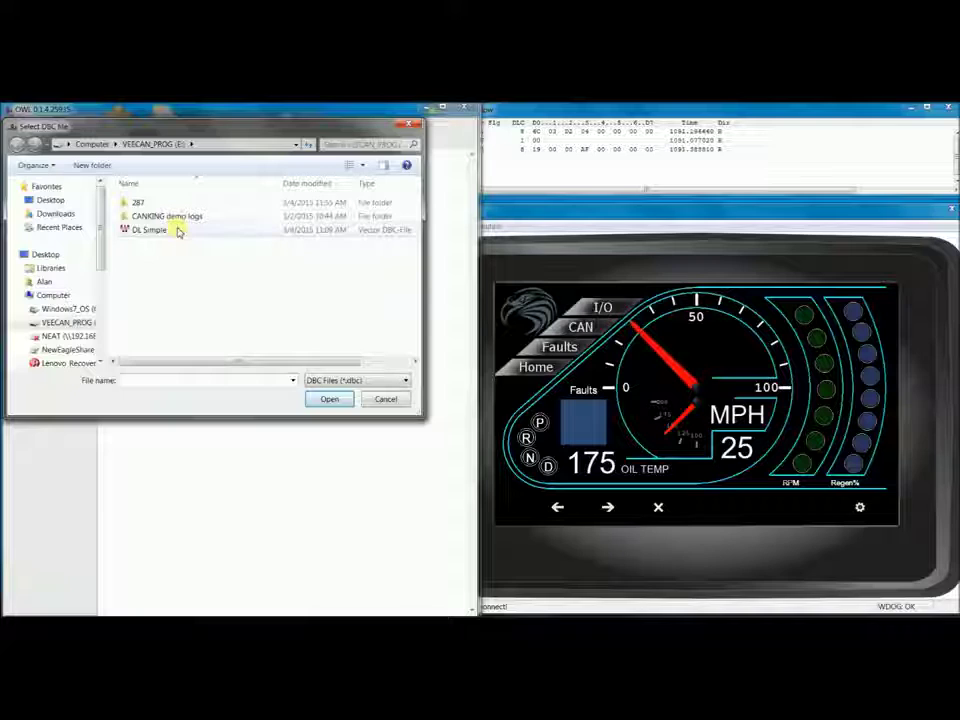
double_click(150, 230)
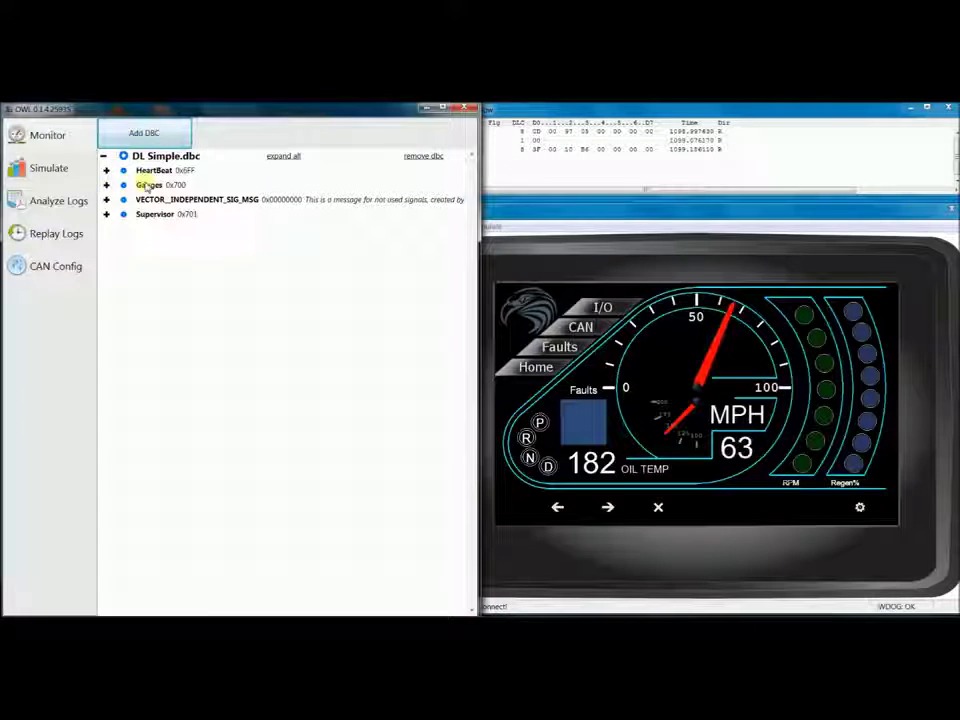
left_click(106, 185)
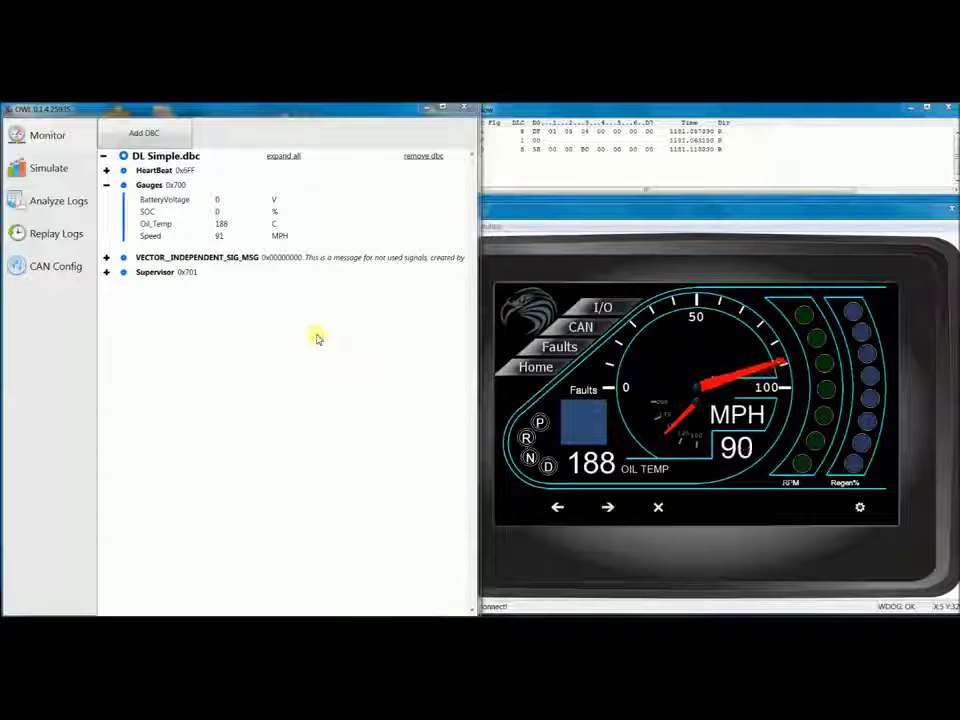
Step: Load DL Simple.dbc for simulation
left_click(46, 167)
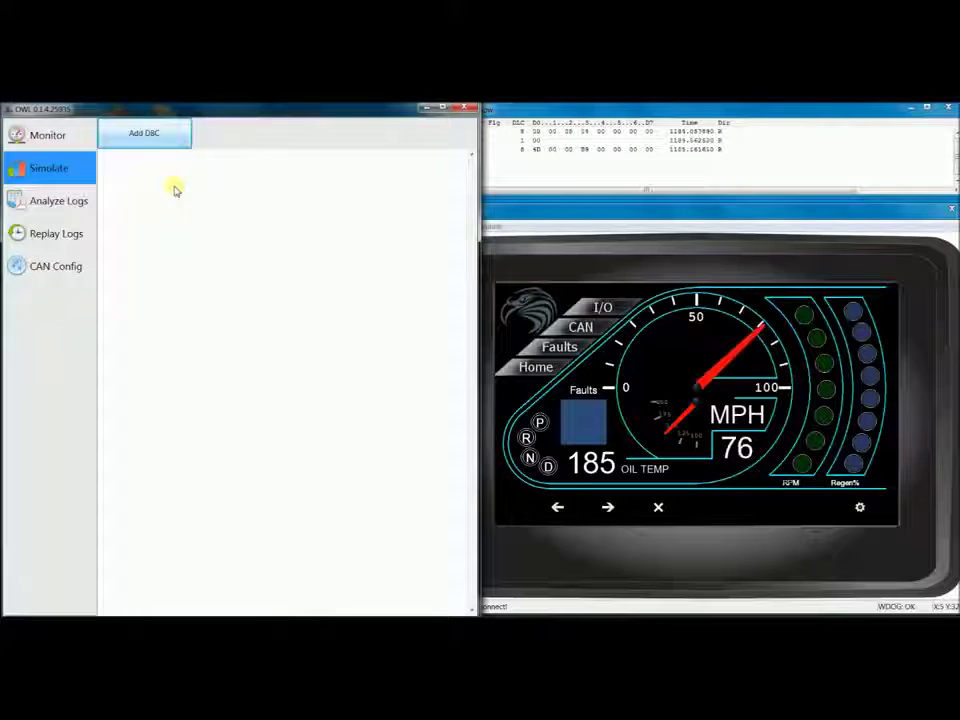
left_click(150, 136)
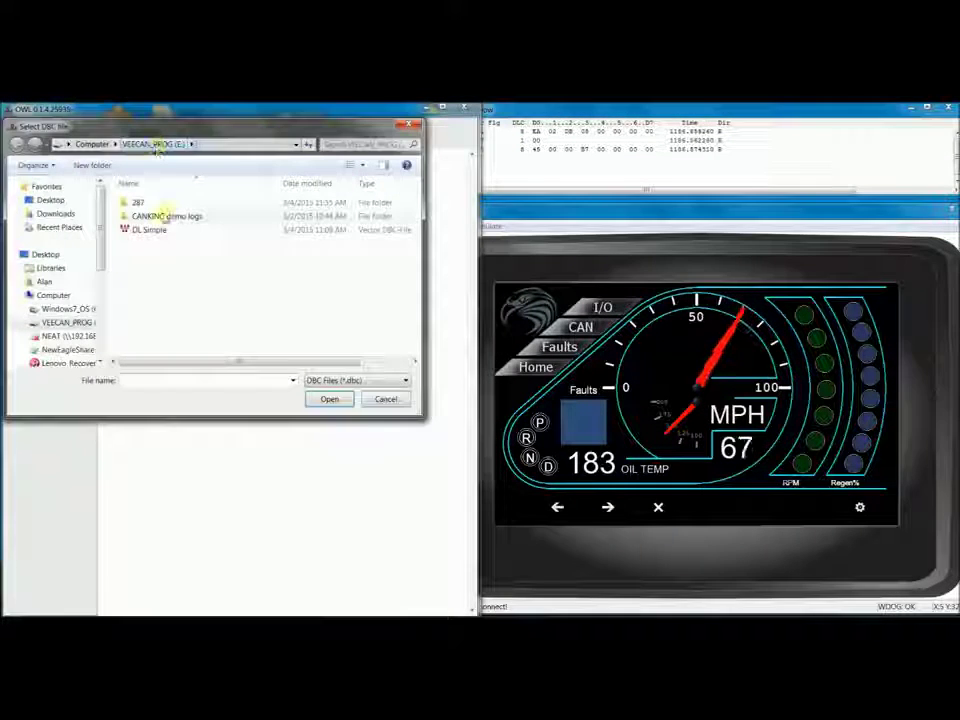
double_click(163, 229)
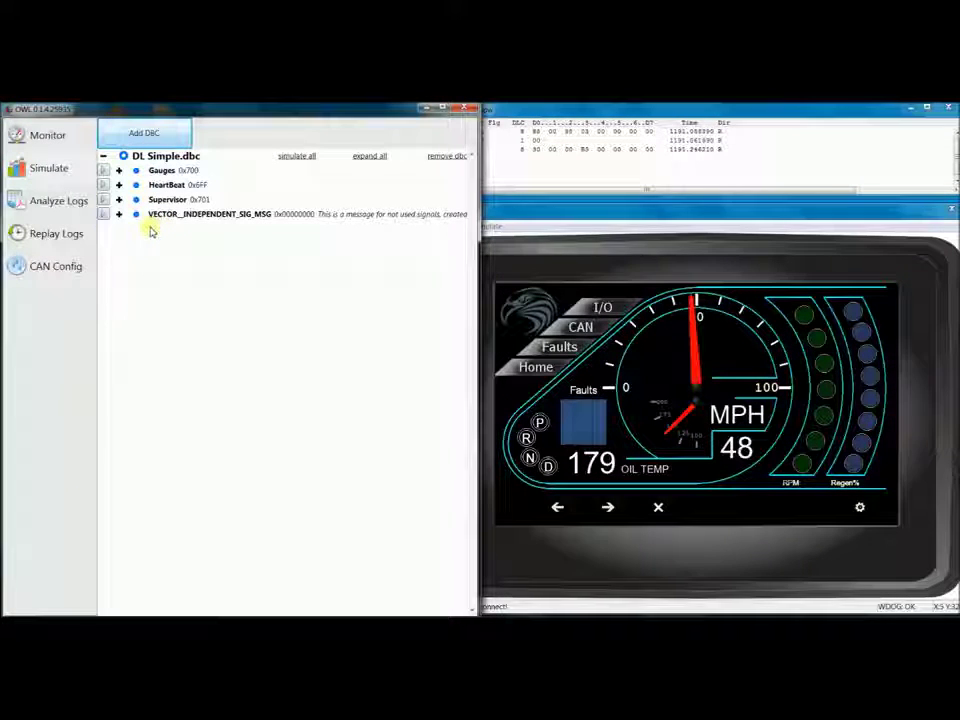
Step: Bring the CanKing output window into view, then simulate the Supervisor message in OWL with RPM 3 and Regen 64%
left_click(513, 126)
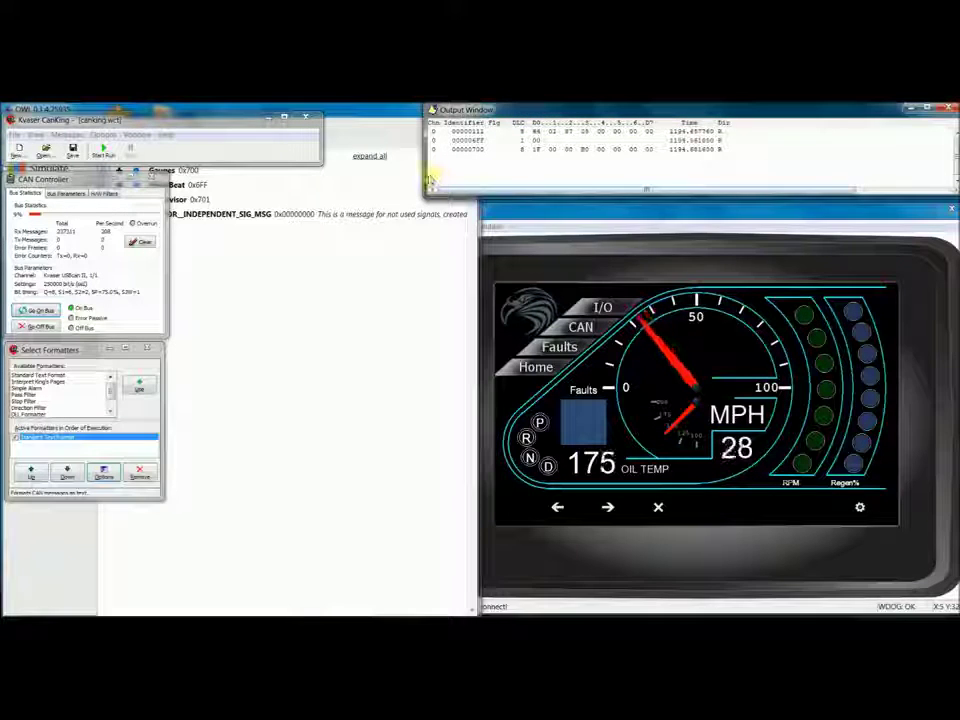
left_click(321, 279)
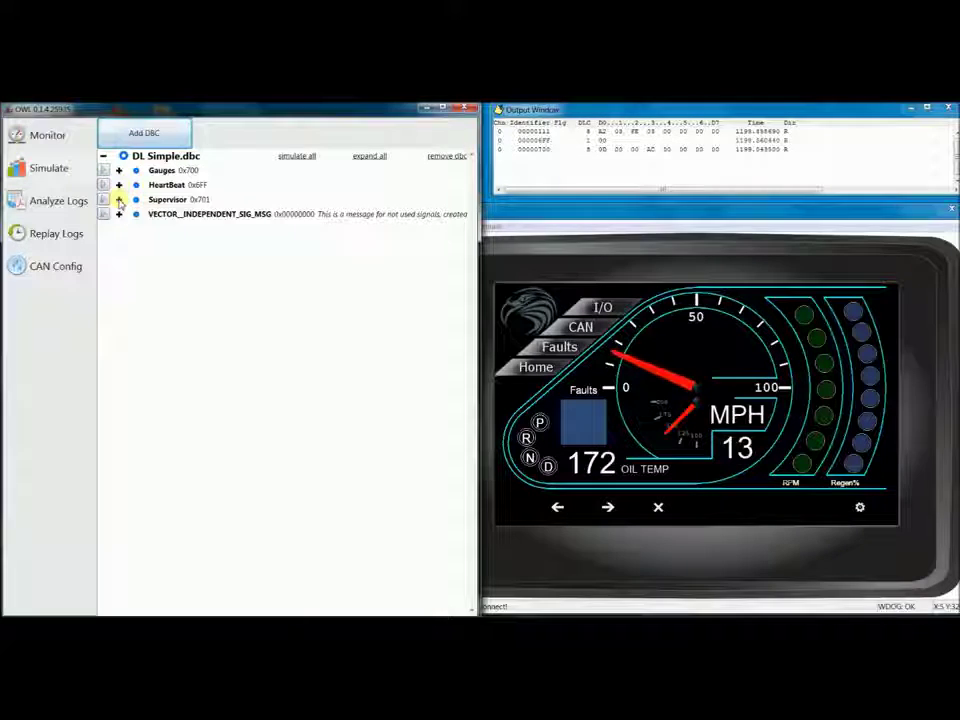
left_click(119, 200)
left_click(104, 200)
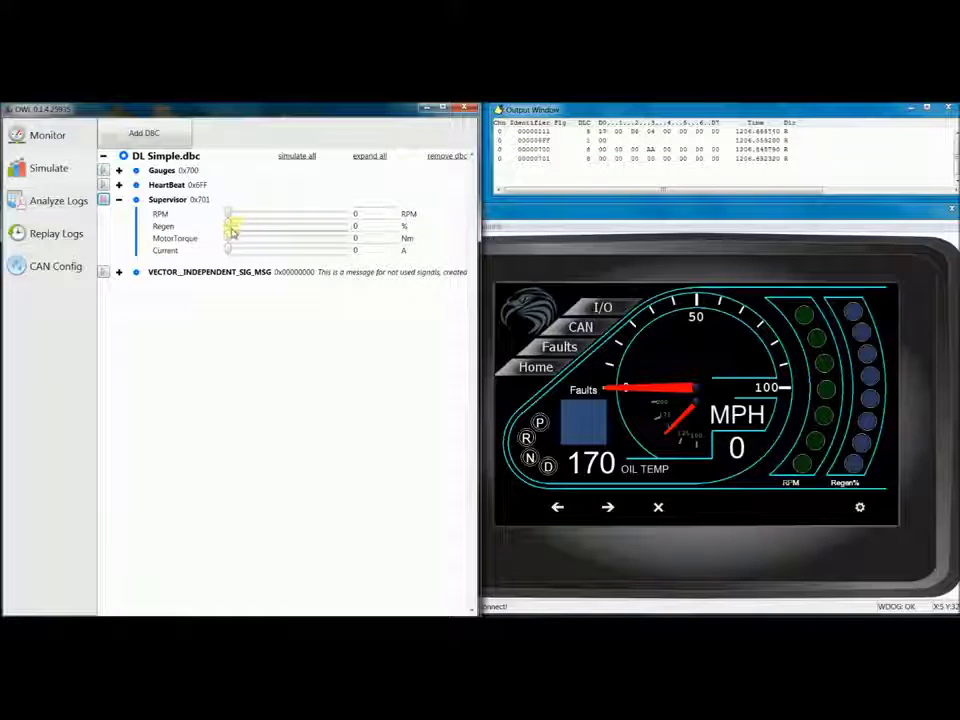
left_click_drag(230, 230, 260, 228)
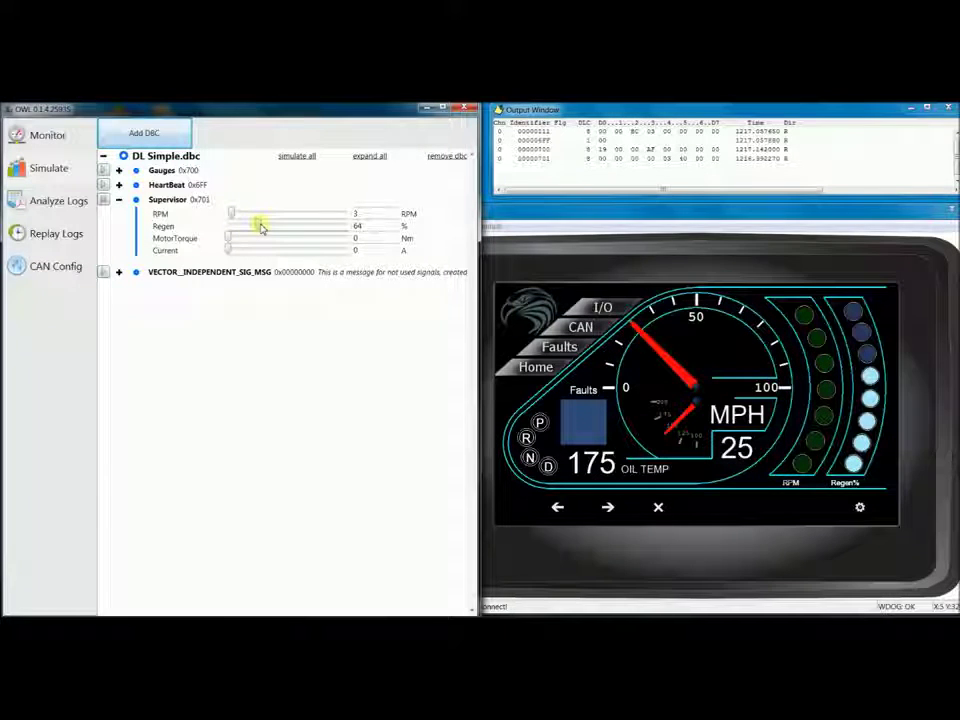
Step: Load DL Simple.dbc for log analysis and add the Gauges signals BatteryVoltage, SOC, Oil_Temp and Speed to the conversion list
left_click(49, 200)
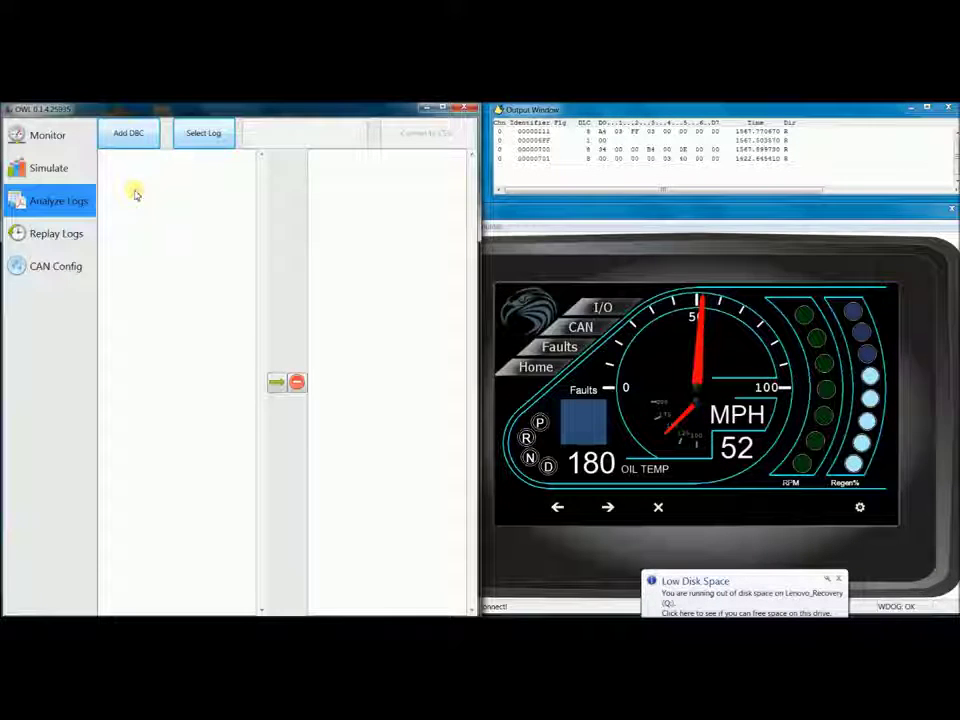
left_click(133, 136)
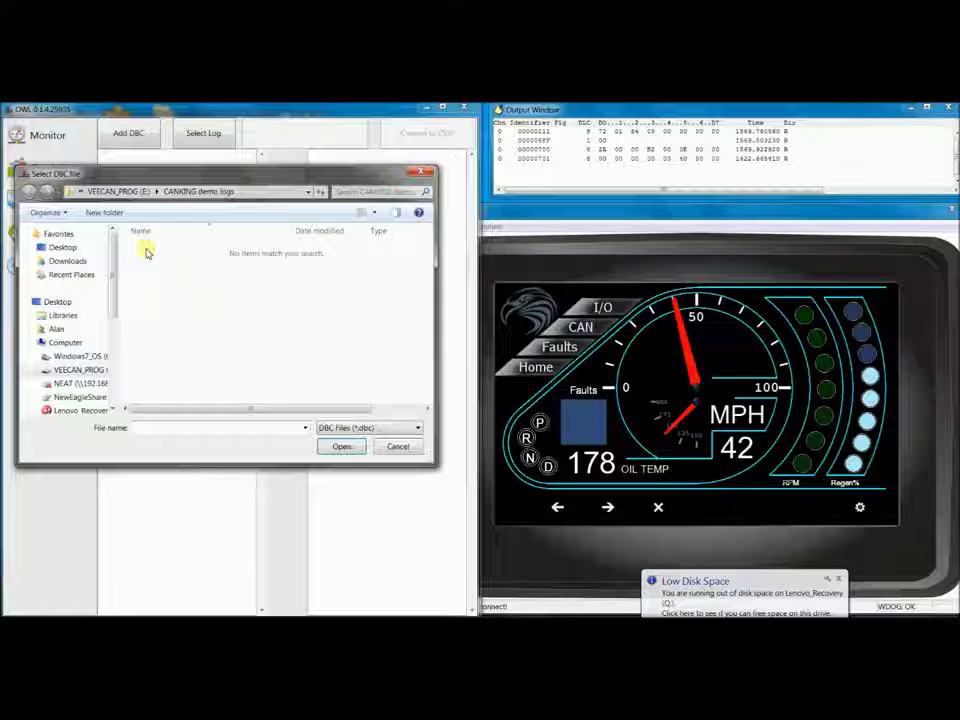
left_click(145, 191)
double_click(163, 287)
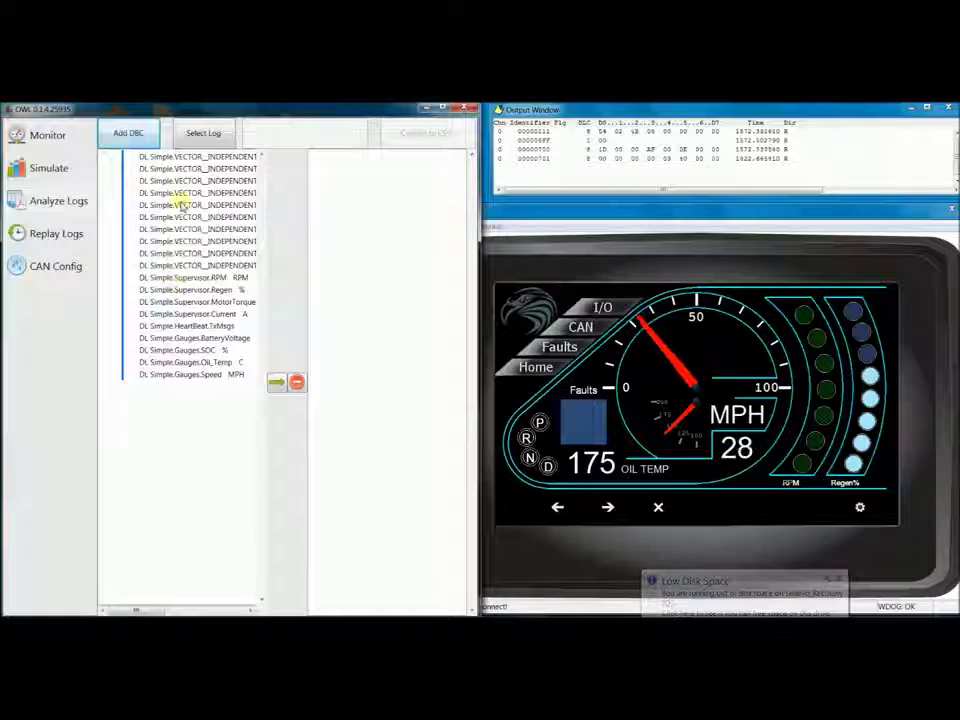
left_click(207, 340)
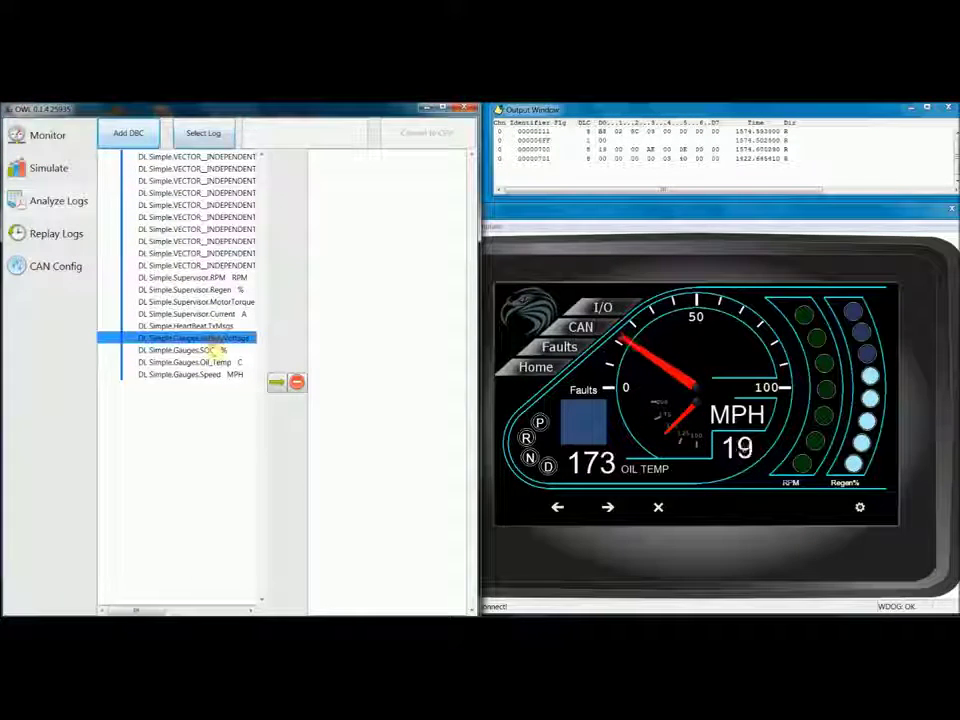
left_click(214, 376, "shift")
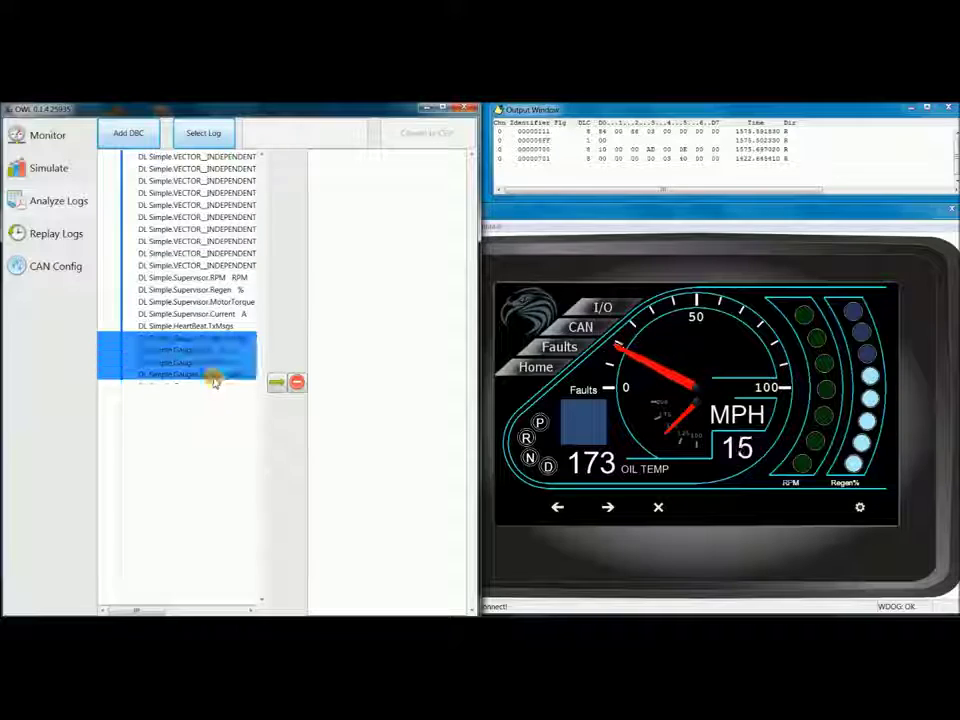
left_click(276, 382)
Step: Select the DemoLogHex log from the CANKING demo logs folder and convert it to a CSV file in the same folder
left_click(210, 136)
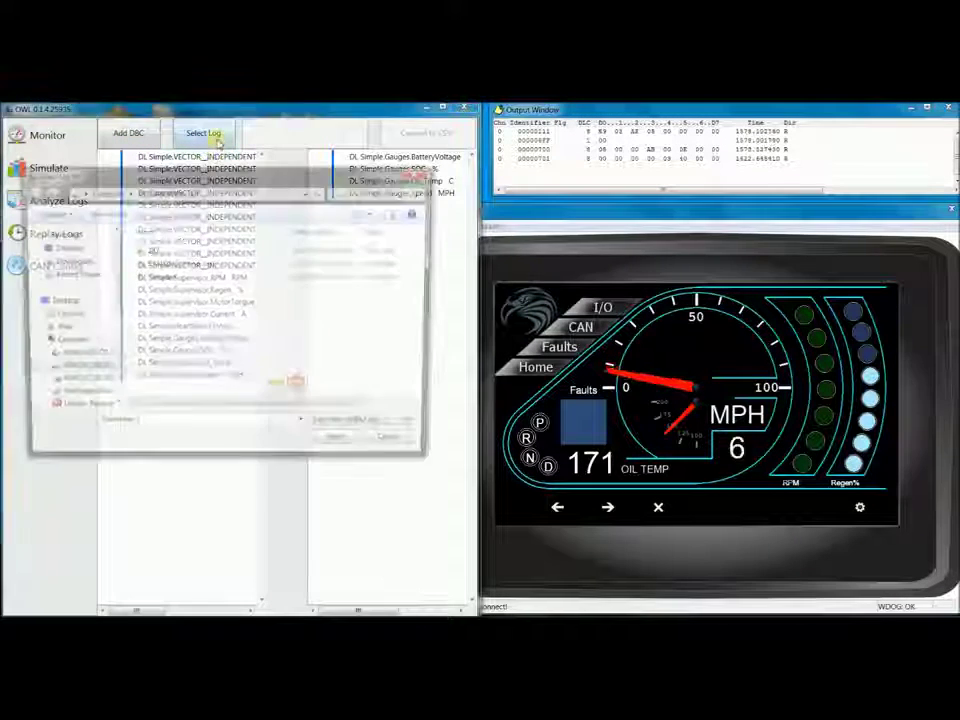
double_click(202, 259)
double_click(200, 251)
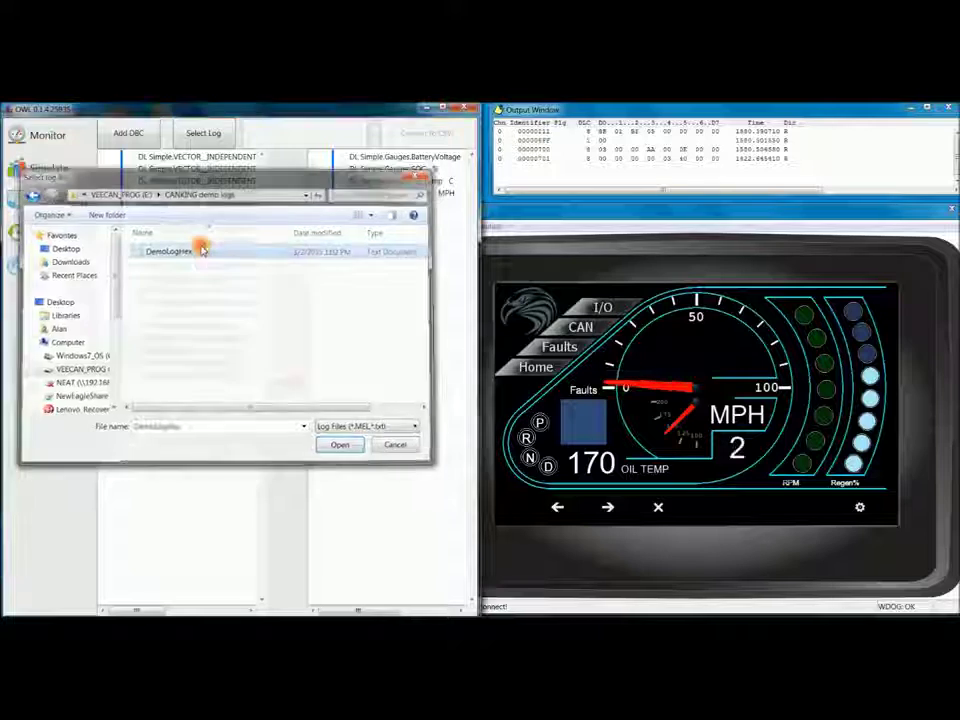
left_click(414, 133)
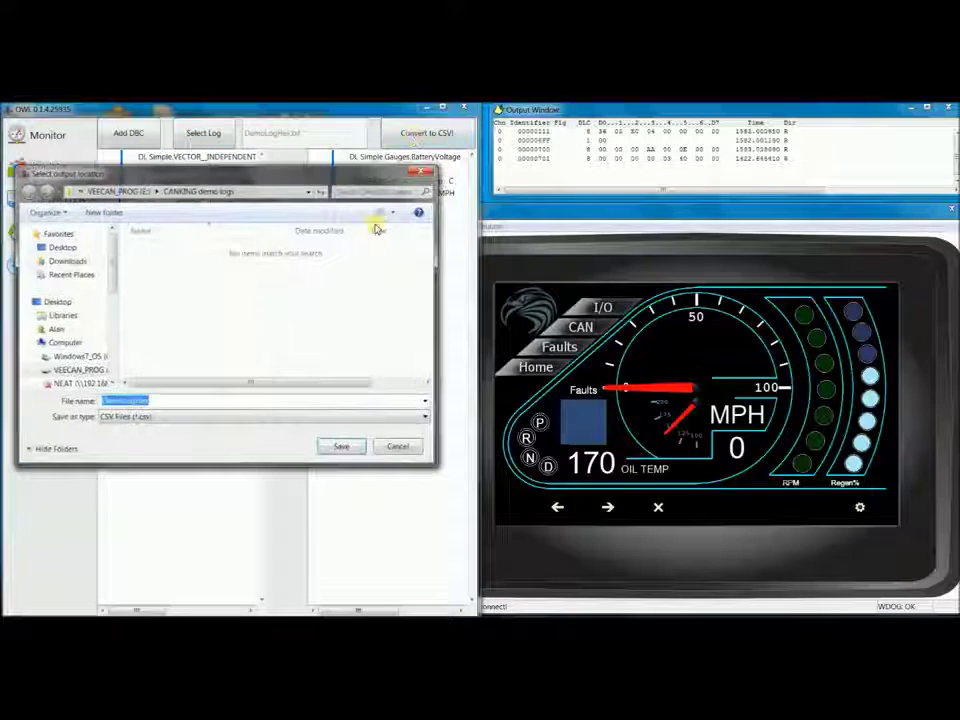
left_click(338, 445)
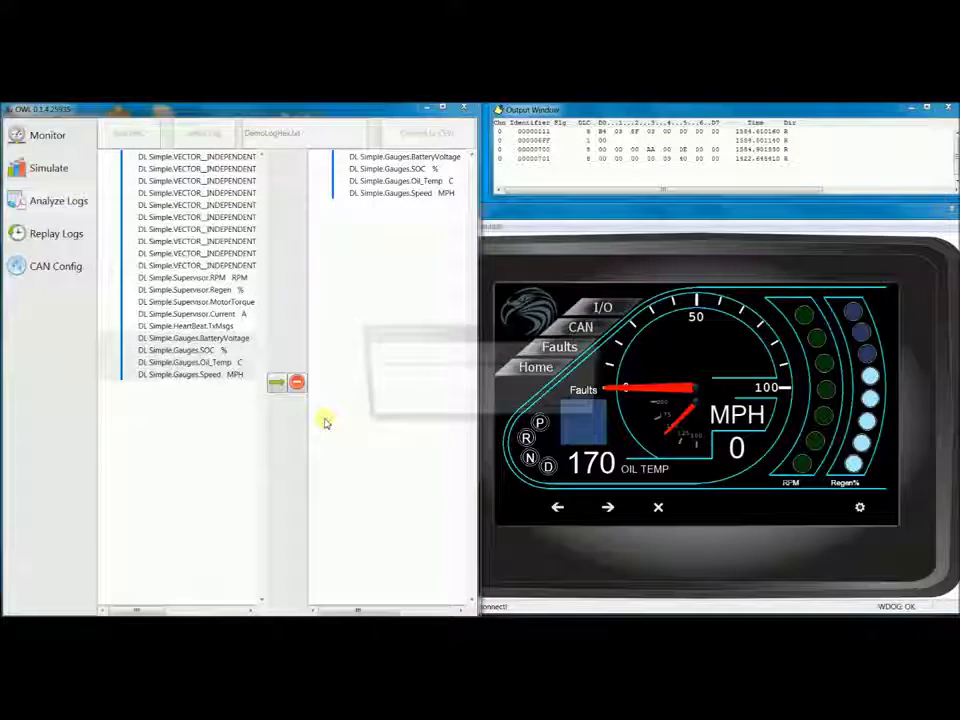
left_click(560, 405)
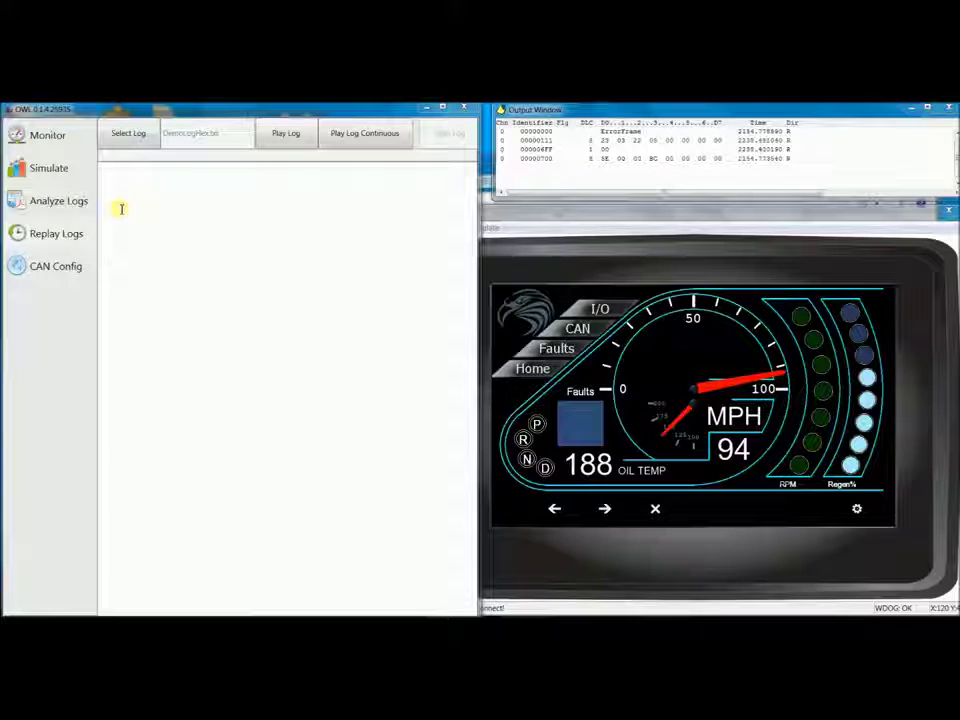
Step: Select the DemoLogHex log for replay, play it continuously and stop the playback
left_click(128, 133)
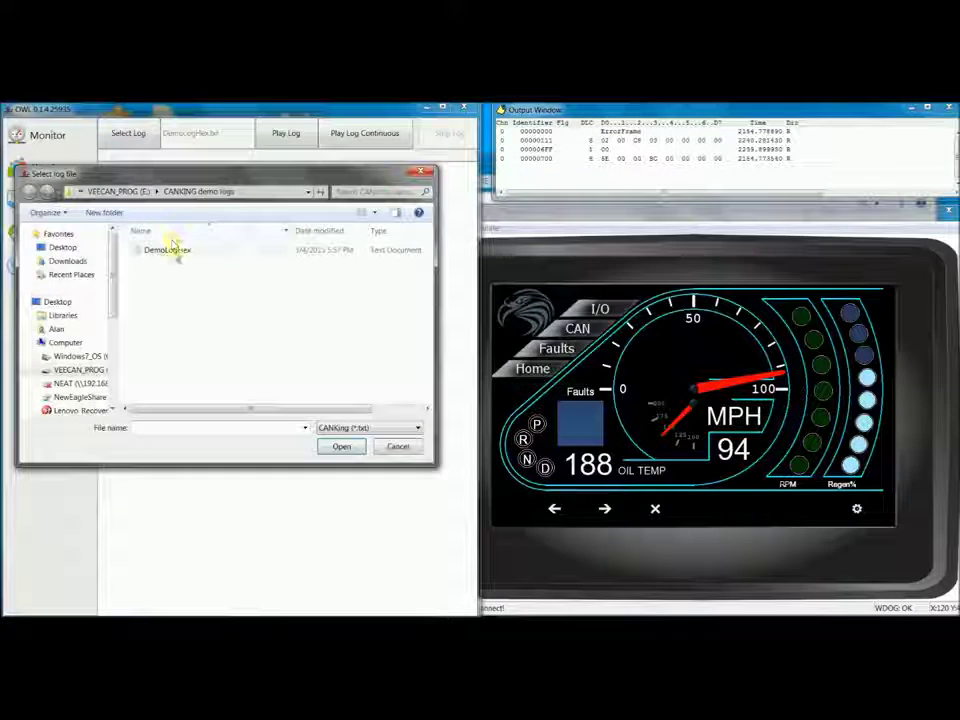
double_click(175, 250)
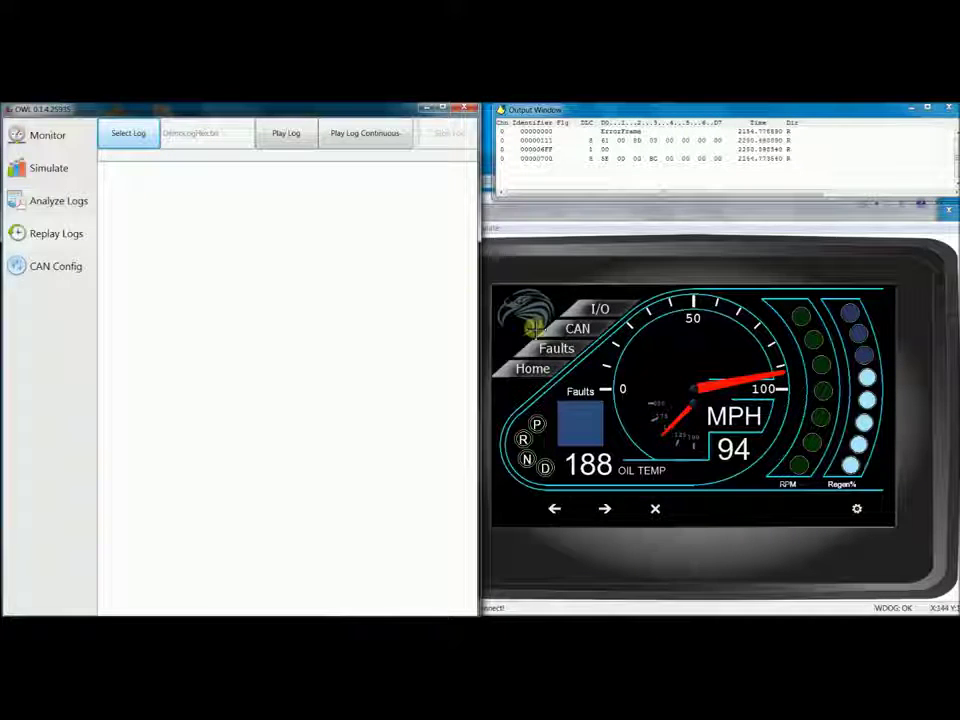
left_click(360, 137)
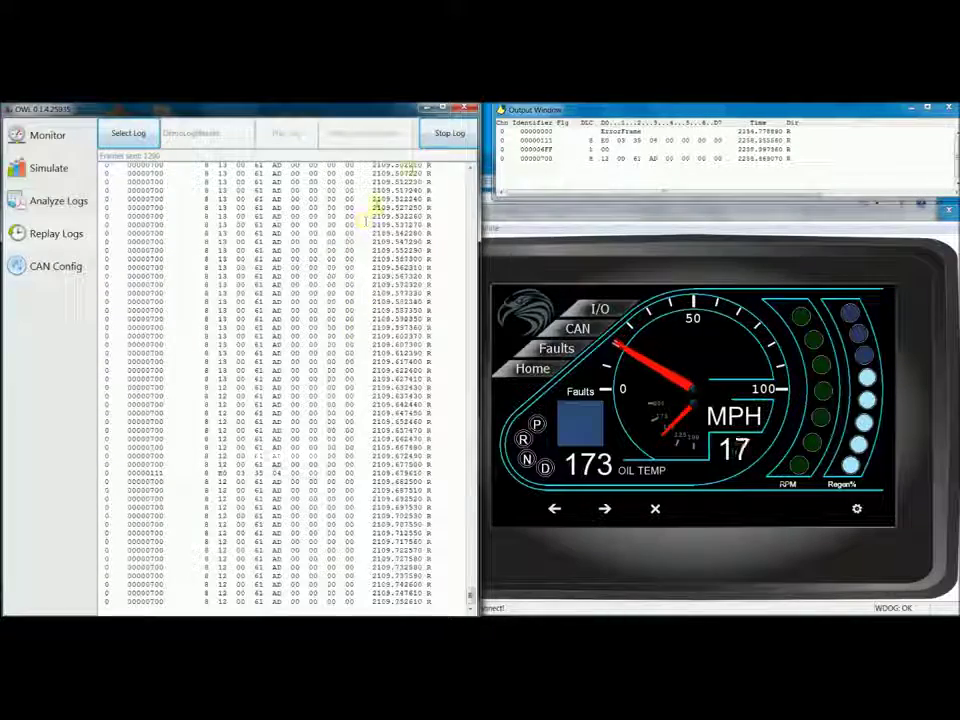
left_click(446, 140)
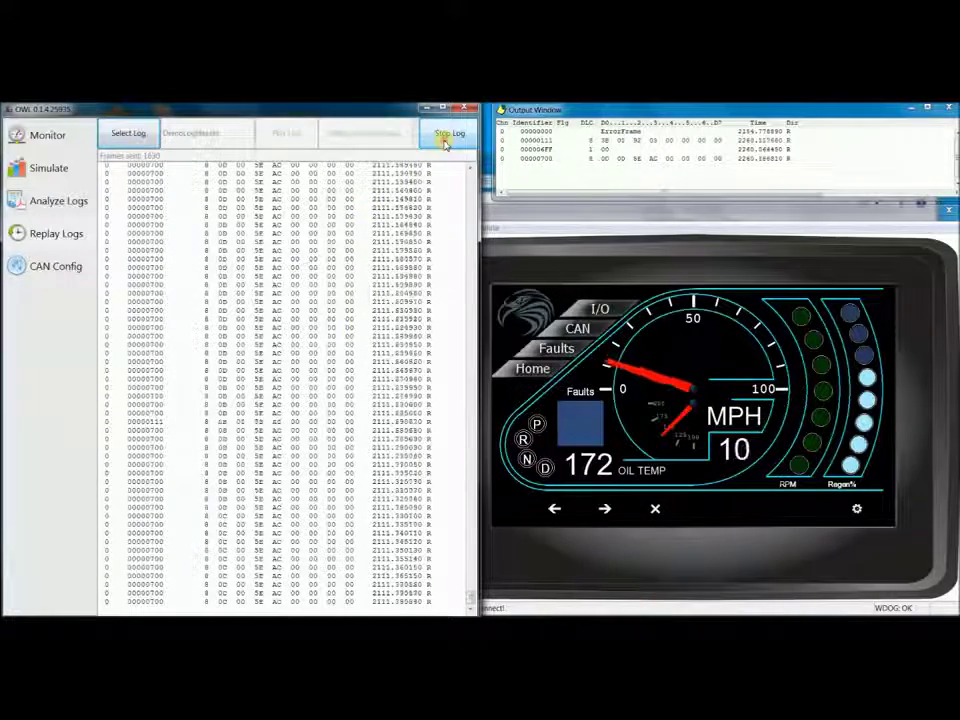